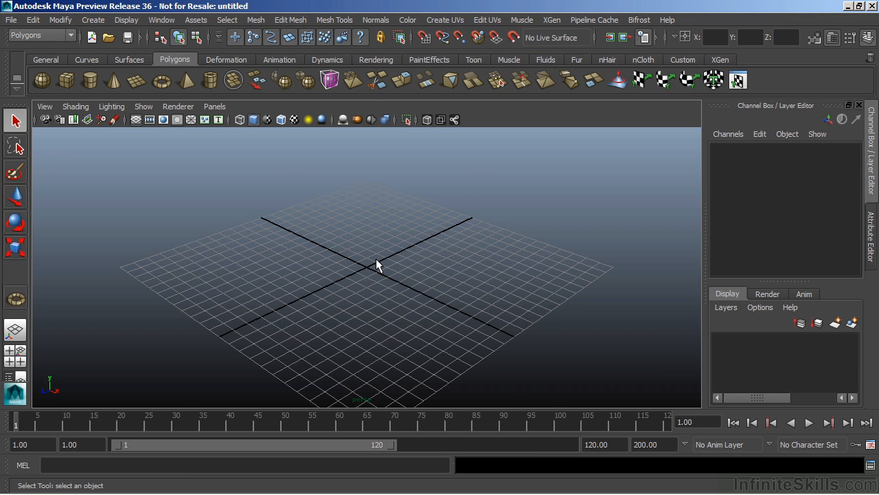
Step: Create a polygon sphere primitive at the origin through the hotbox
key("space")
key("space")
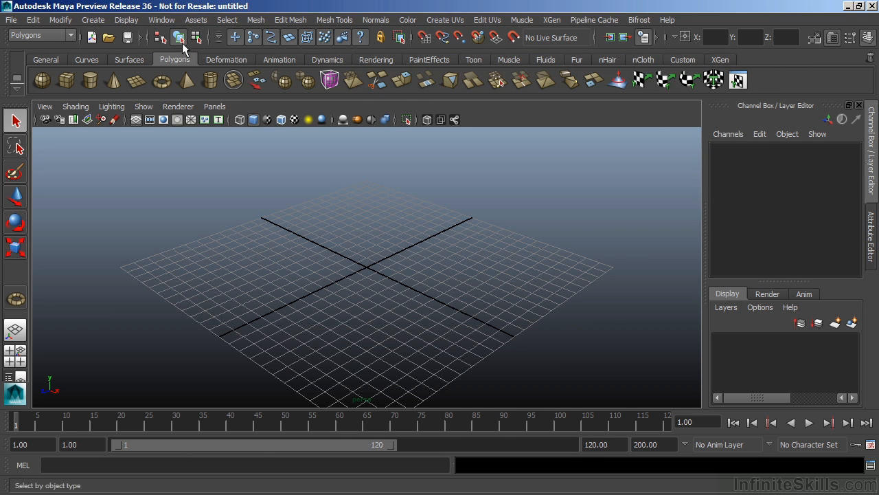
key("space")
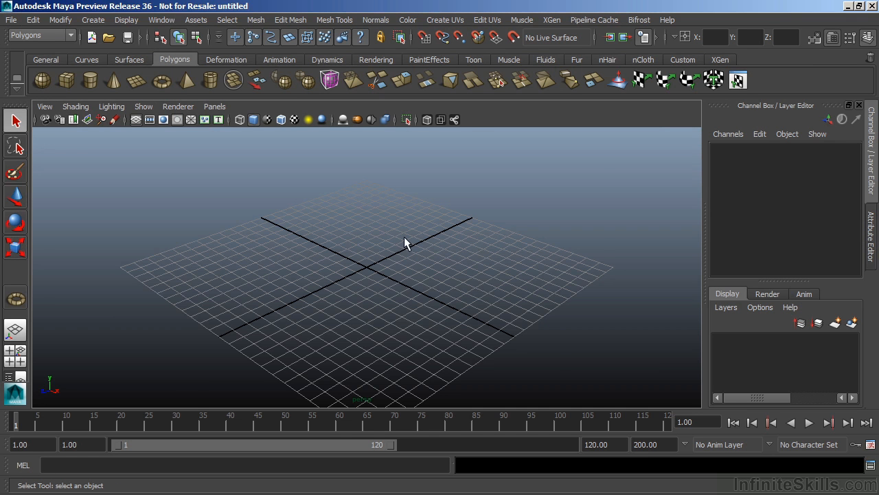
key("space")
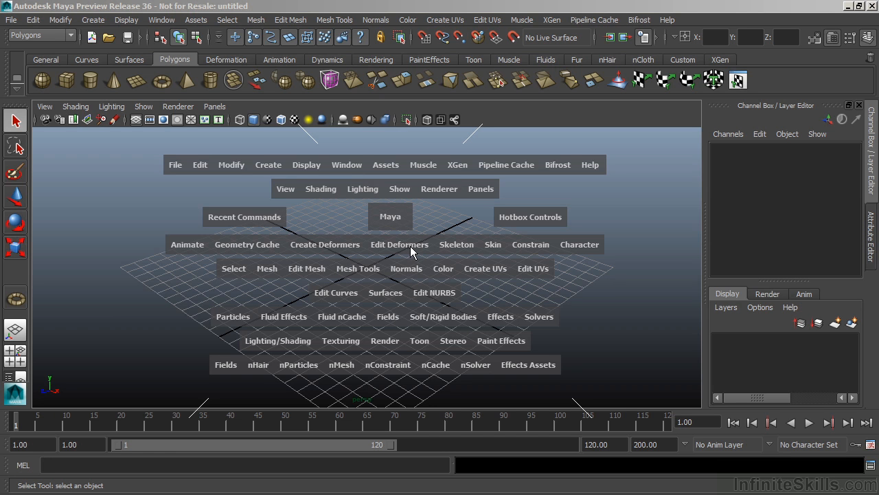
left_click(268, 164)
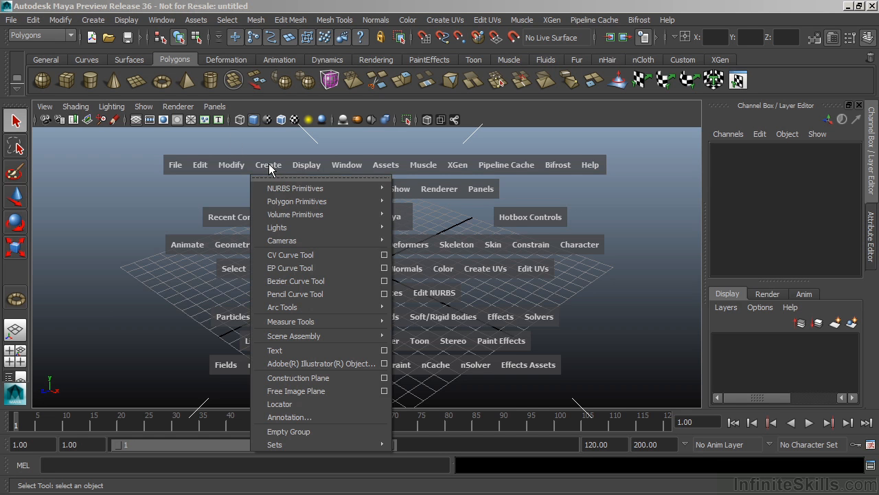
mouse_move(280, 203)
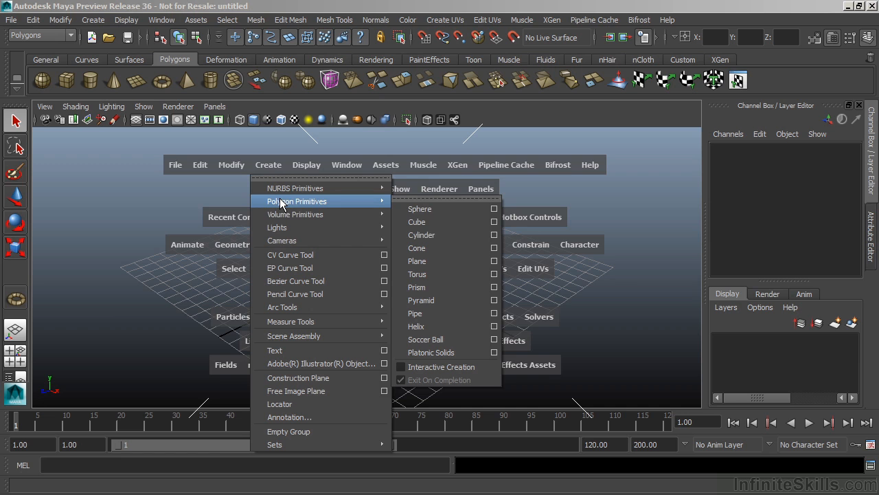
left_click(420, 208)
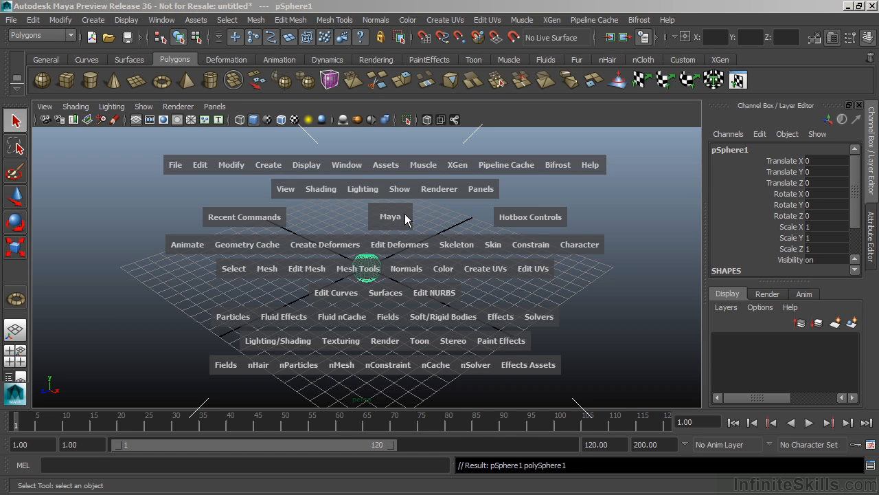
Step: Switch the workspace to the Persp/Graph/Outliner layout through the hotbox
key("space")
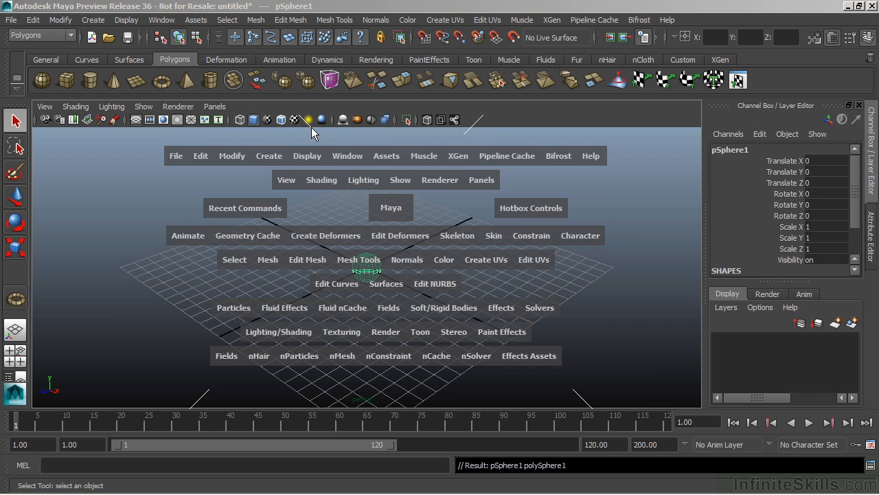
key("space")
key("space")
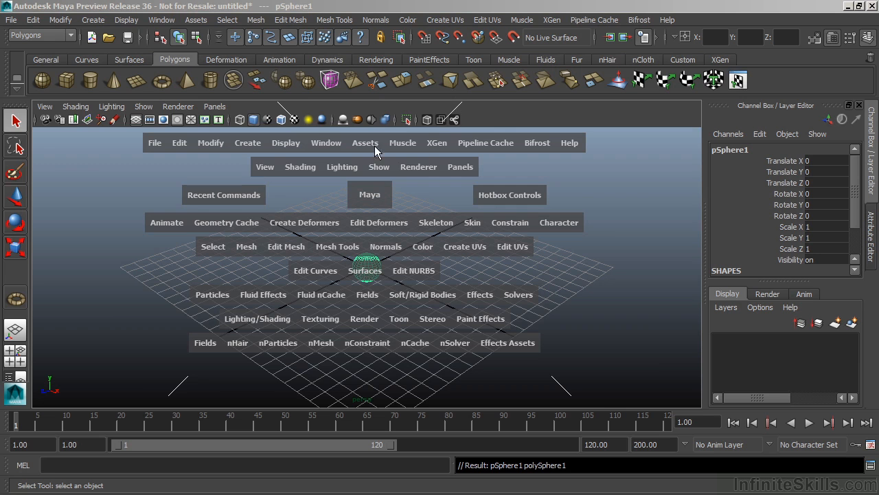
left_click(372, 94)
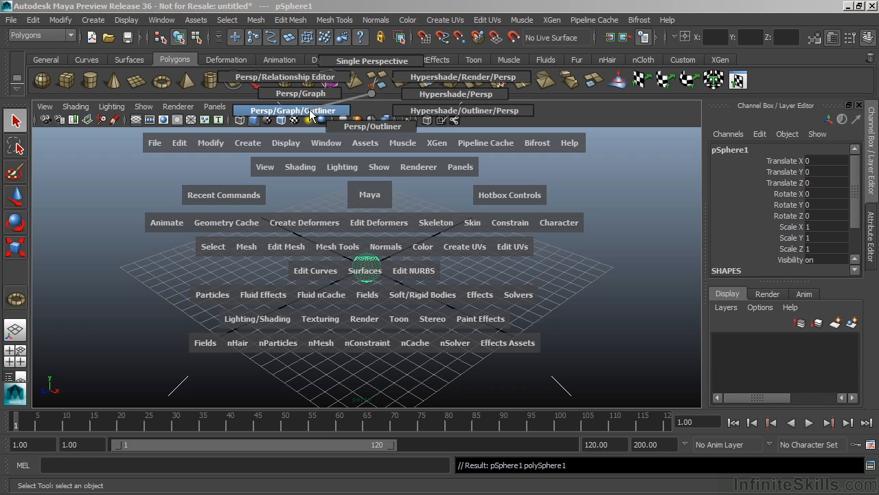
left_click_drag(310, 114, 308, 110)
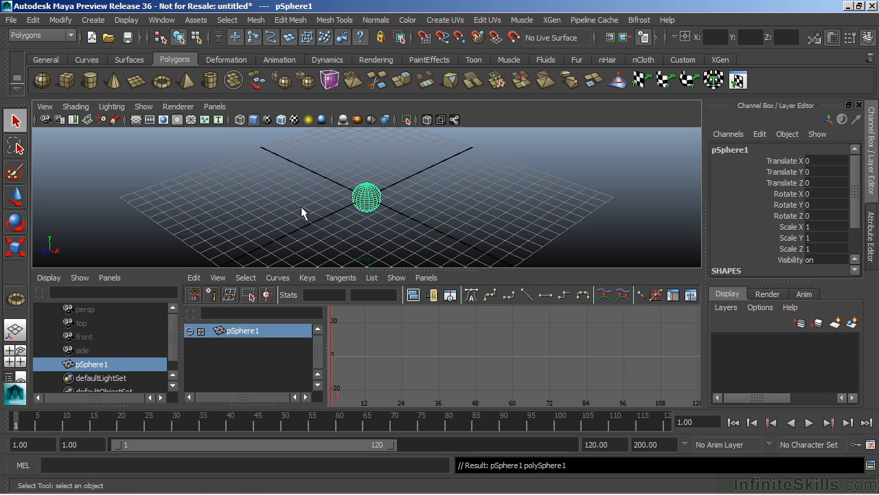
Step: Return the workspace to the Single Perspective layout
key("space")
left_click_drag(392, 101, 393, 64)
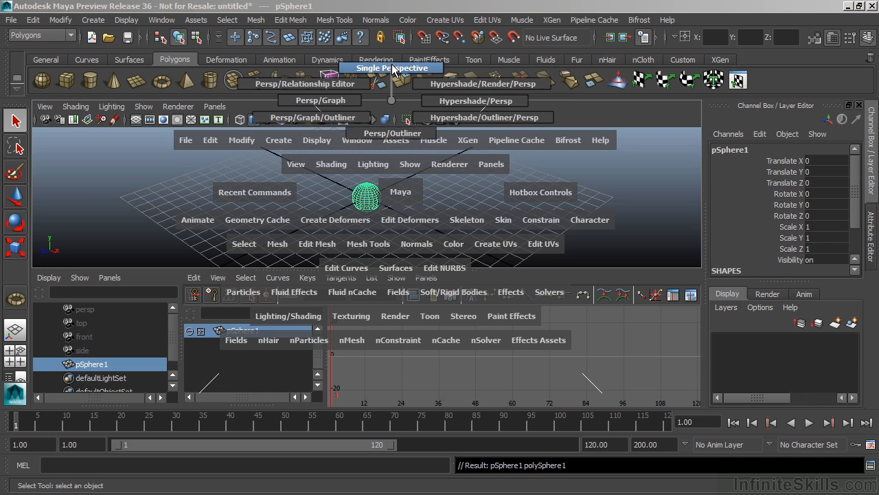
left_click_drag(395, 69, 395, 69)
Step: Hide the Time Slider through the hotbox and show it again
key("space")
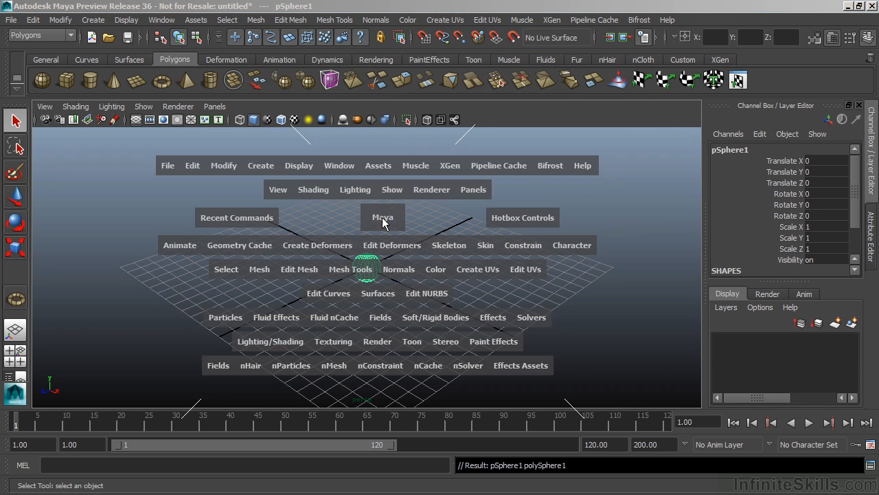
left_click_drag(633, 217, 633, 216)
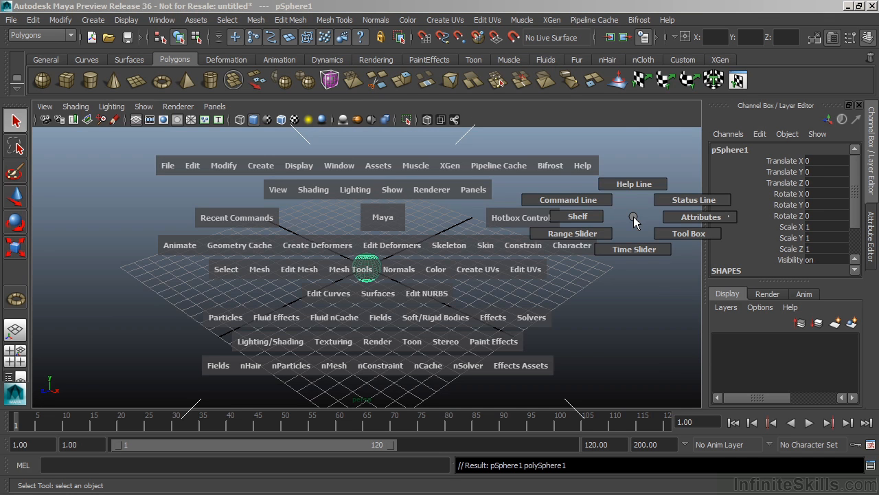
left_click_drag(633, 218, 636, 249)
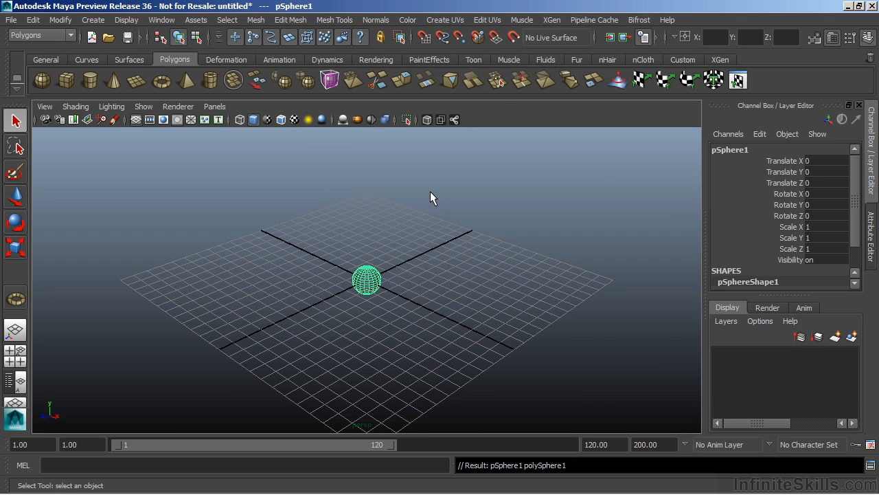
key("space")
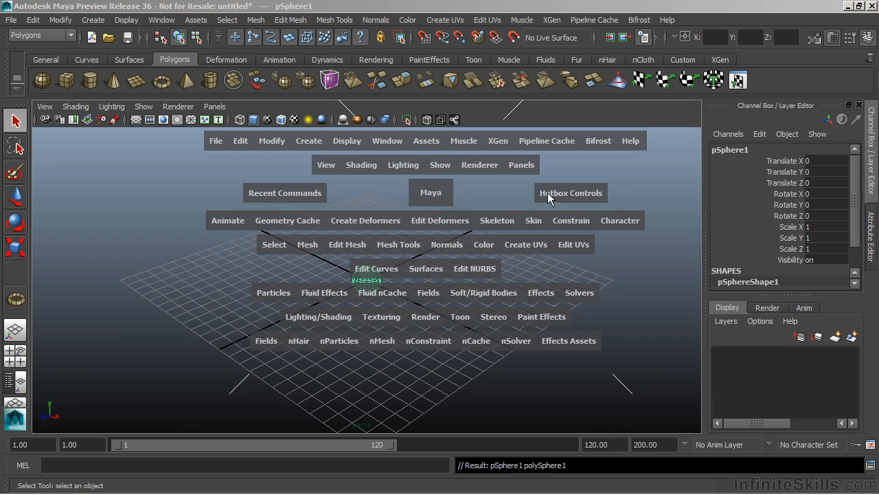
left_click_drag(671, 191, 672, 221)
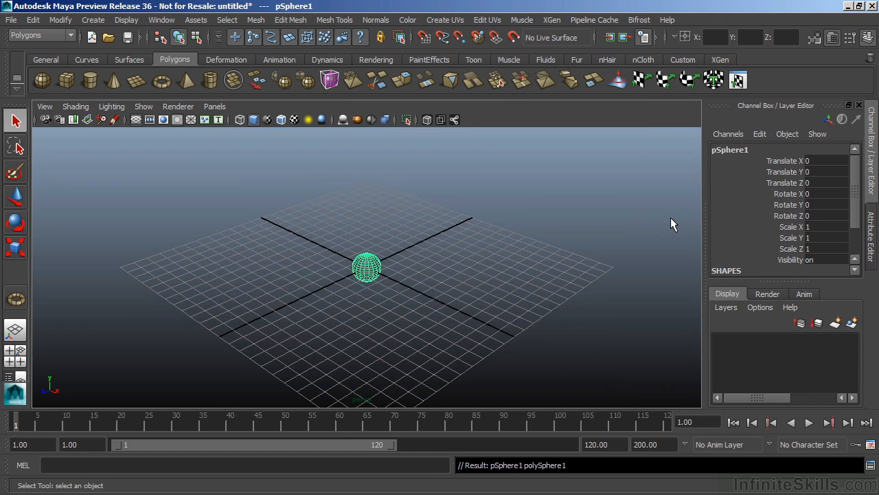
Step: Switch the view to the Graph Editor through the hotbox, and return to the single perspective view
key("space")
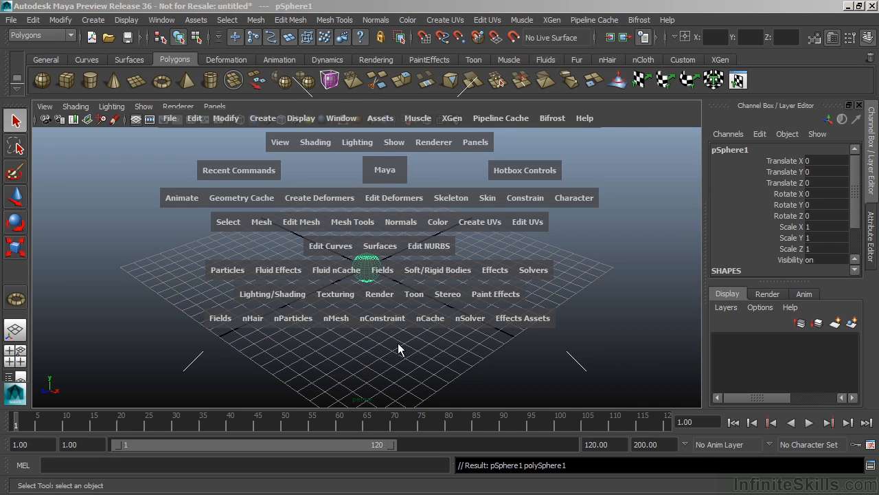
left_click_drag(394, 344, 395, 345)
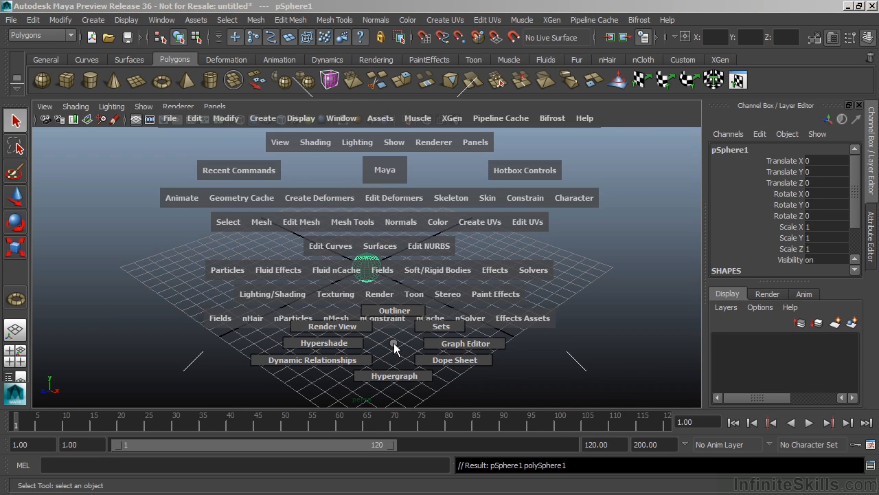
left_click_drag(395, 347, 457, 343)
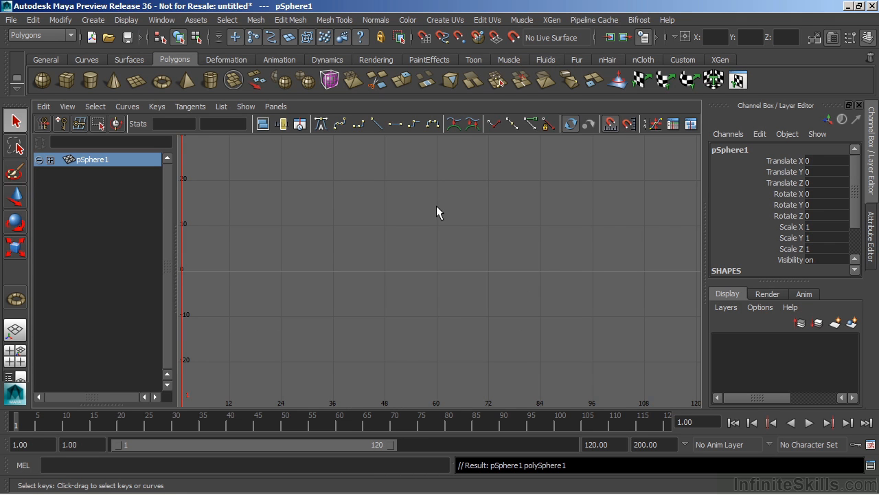
key("space")
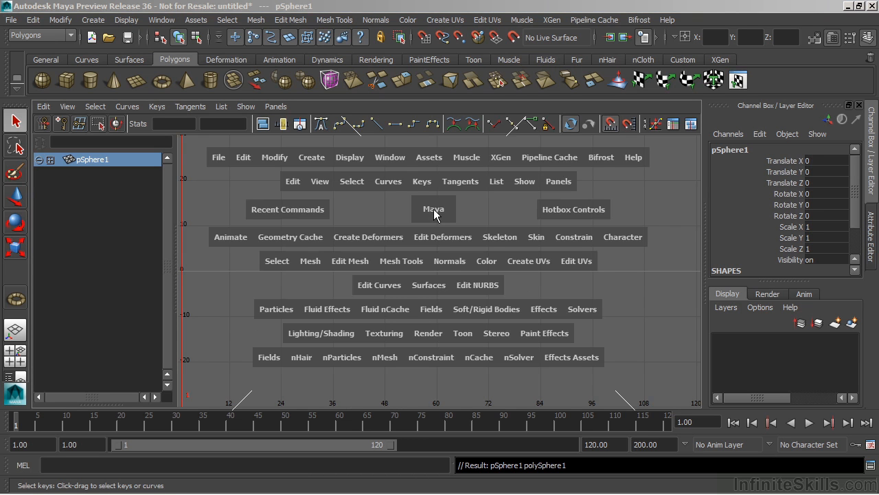
left_click_drag(418, 97, 418, 63)
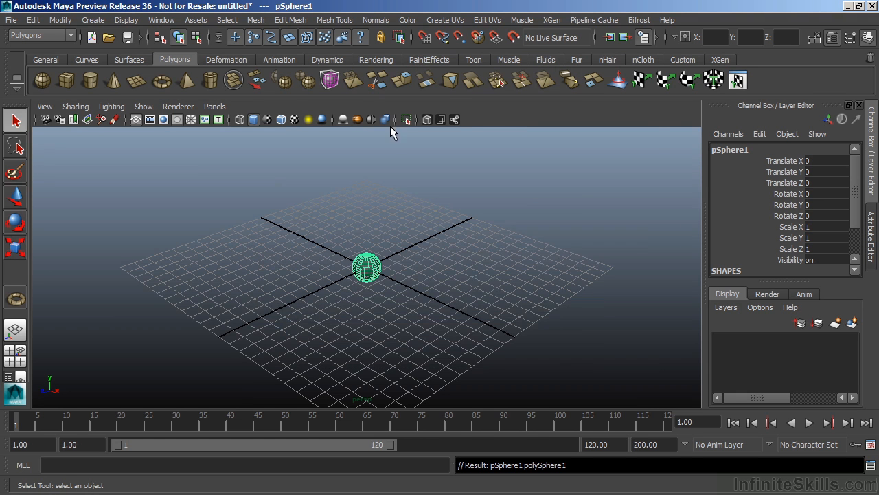
key("space")
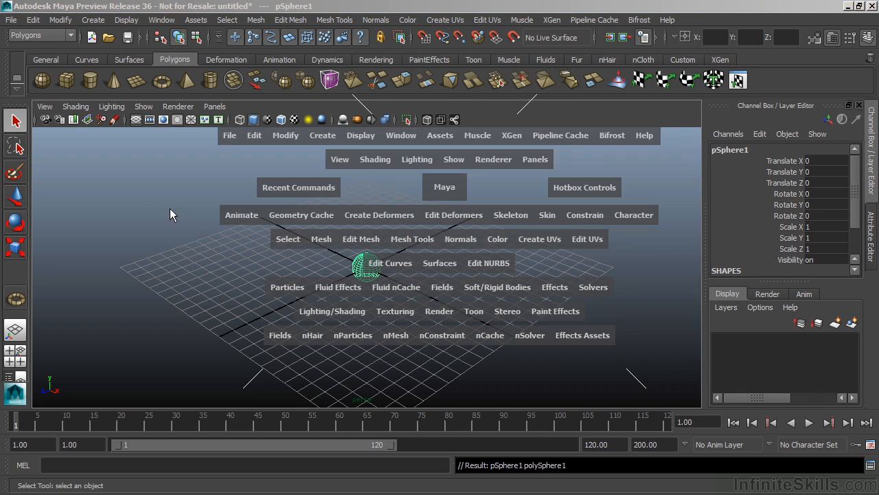
mouse_move(158, 203)
left_mouse_down()
mouse_move(163, 198)
mouse_move(138, 226)
mouse_move(154, 199)
left_mouse_up()
key("space")
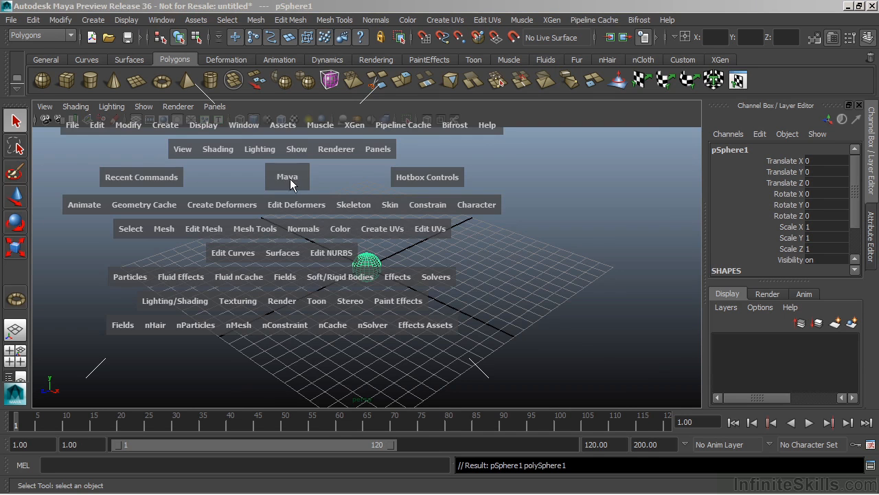
key("space")
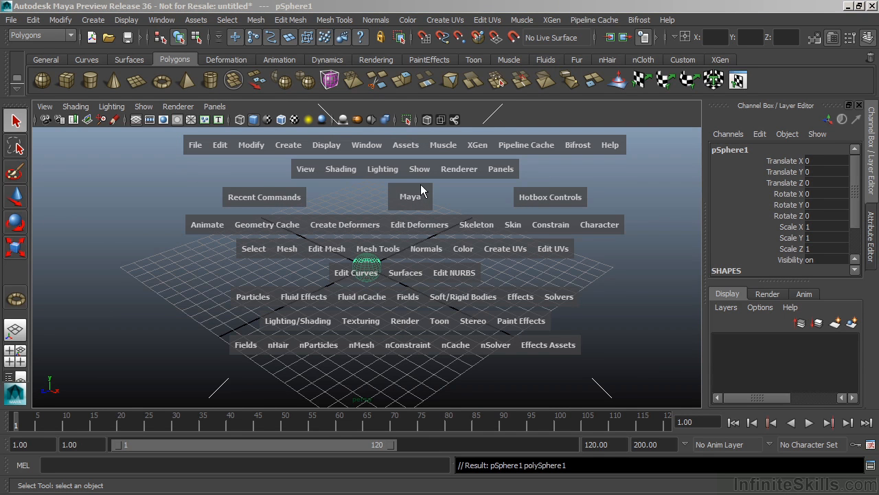
left_click_drag(410, 197, 363, 177)
key("space")
left_click_drag(411, 248, 409, 156)
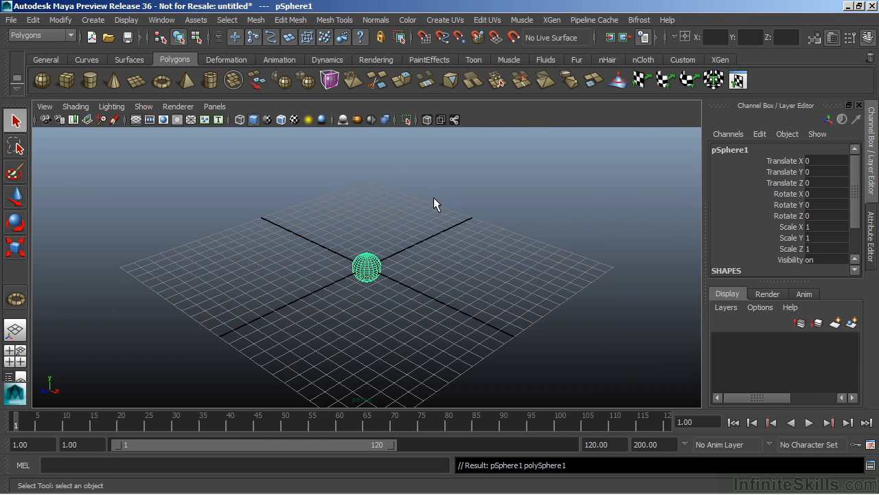
Step: Hide all menu rows in the hotbox using its Hotbox Controls
key("space")
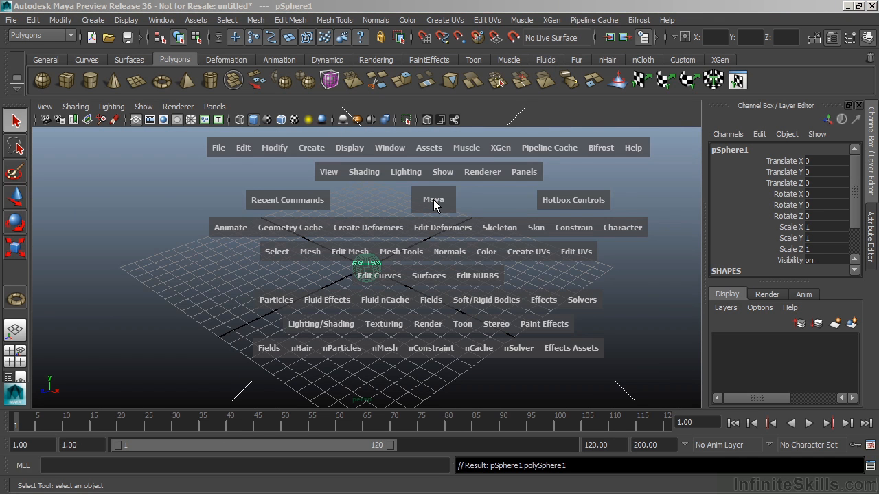
left_click(577, 199)
left_click_drag(576, 199, 618, 219)
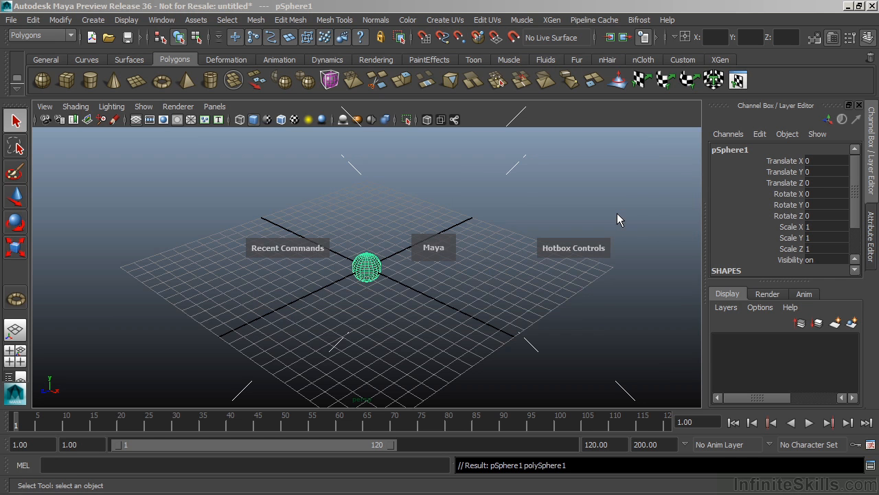
Step: Set the hotbox to show only the Rendering menus
key("space")
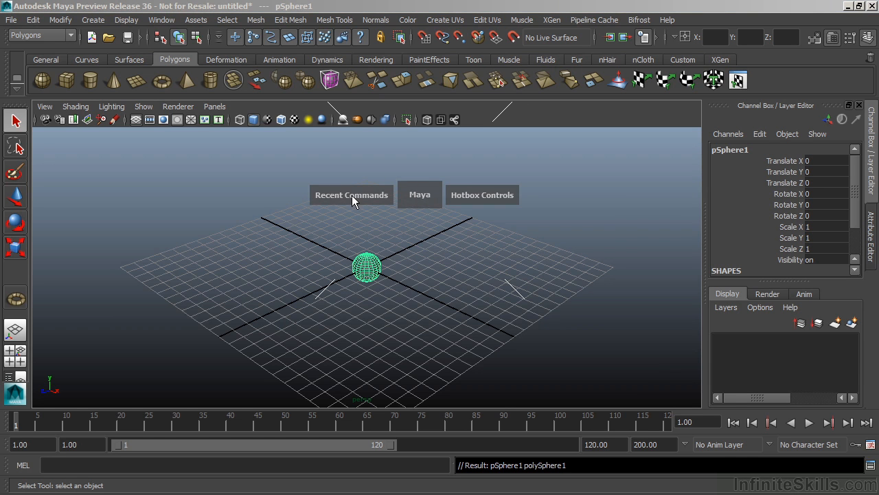
left_click_drag(351, 193, 189, 189)
key("space")
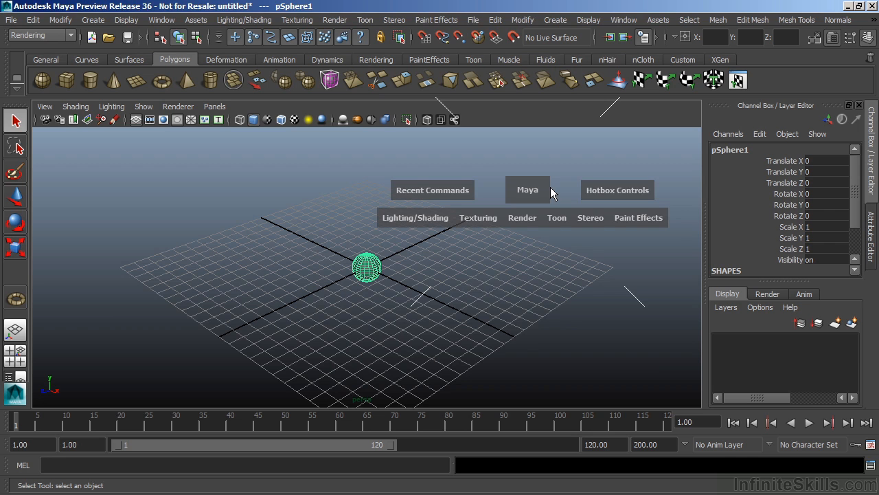
Step: Set the hotbox to show only the Polygons menus
left_click_drag(595, 190, 534, 133)
key("space")
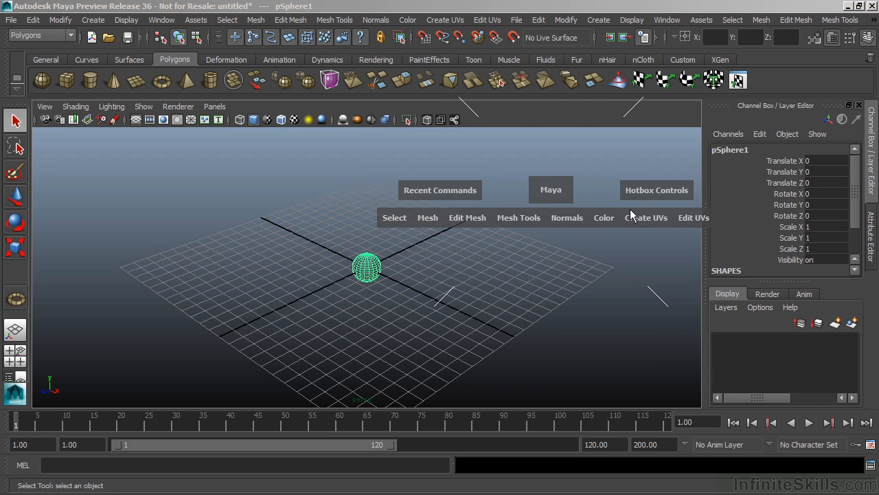
left_click_drag(636, 191, 594, 203)
key("space")
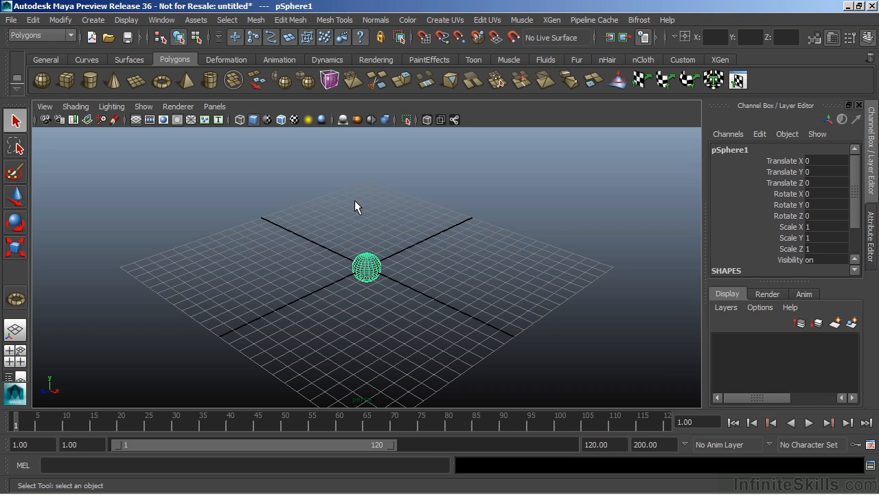
Step: Activate the Move tool on the sphere, look over its marking menu options and open its Tool Settings
key("w")
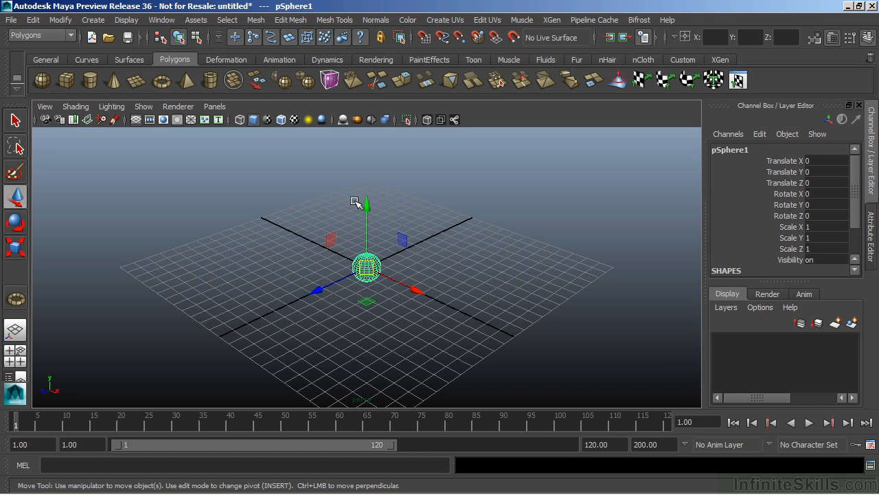
left_click(433, 258)
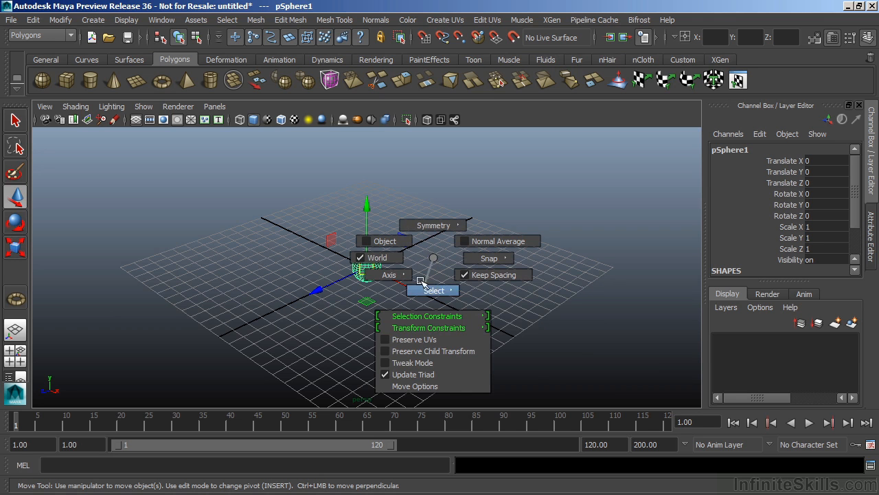
left_click(434, 256)
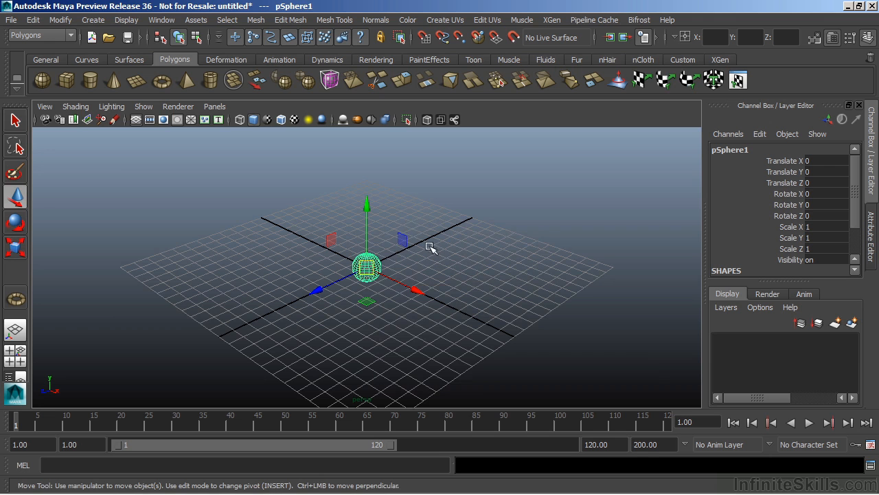
double_click(16, 198)
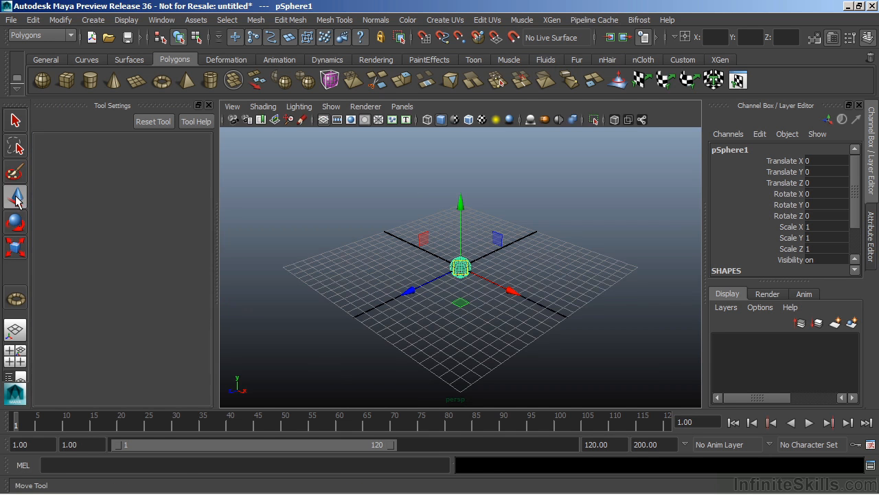
Step: Widen the Tool Settings and examine the Move Tool's Common Selection Options and Soft Selection settings
left_click_drag(215, 242, 350, 230)
left_click_drag(345, 161, 318, 254)
scroll(316, 273, "up", 3)
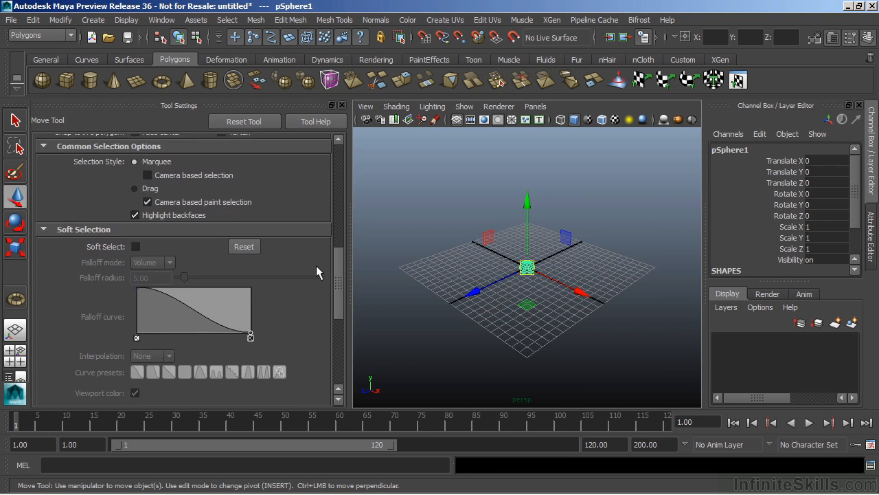
scroll(316, 272, "down", 4)
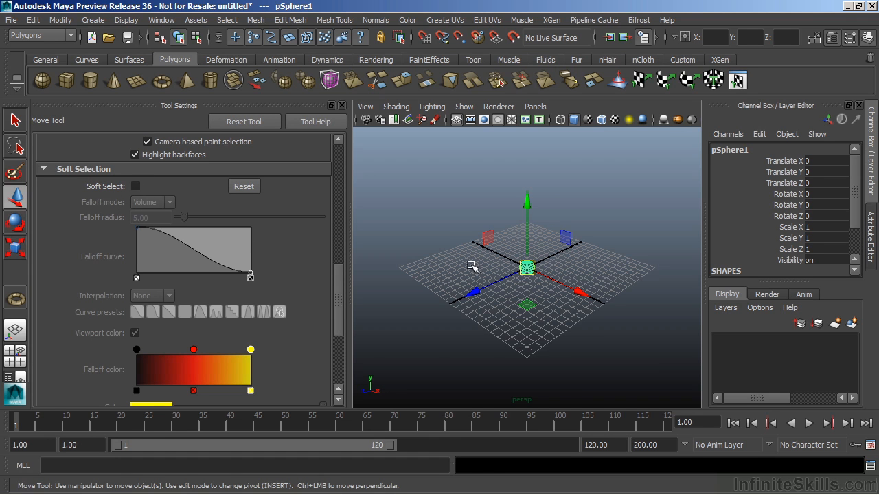
Step: Bring up the Move tool's marking menu in the viewport and look over its axis, snap, symmetry and constraint options
key("w")
left_click(592, 254)
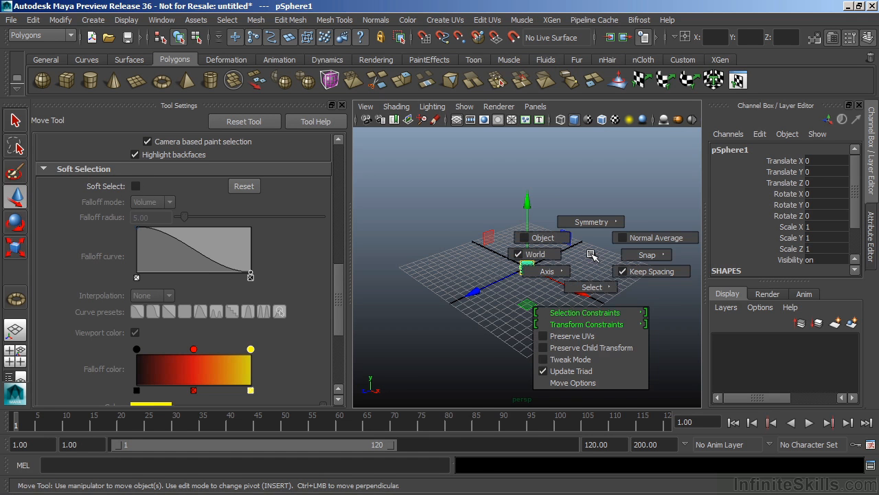
left_click_drag(592, 255, 589, 310)
Step: Deselect the sphere and close the Tool Settings
left_click(464, 222)
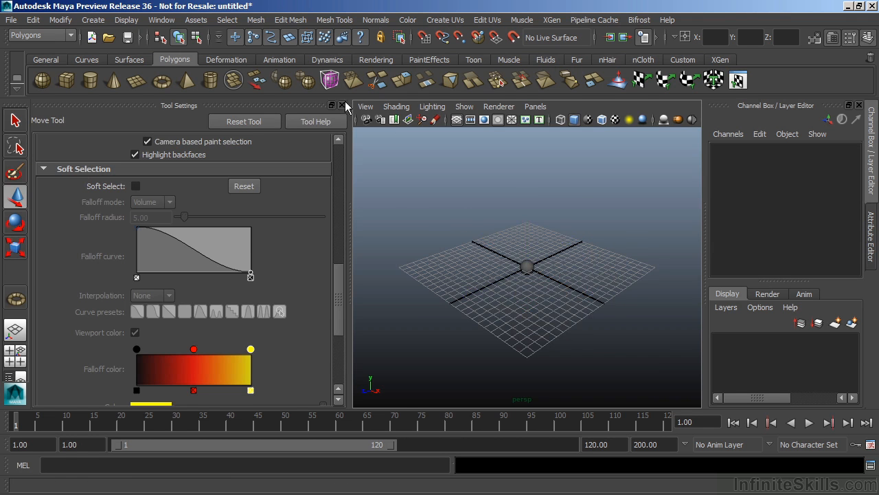
left_click(341, 105)
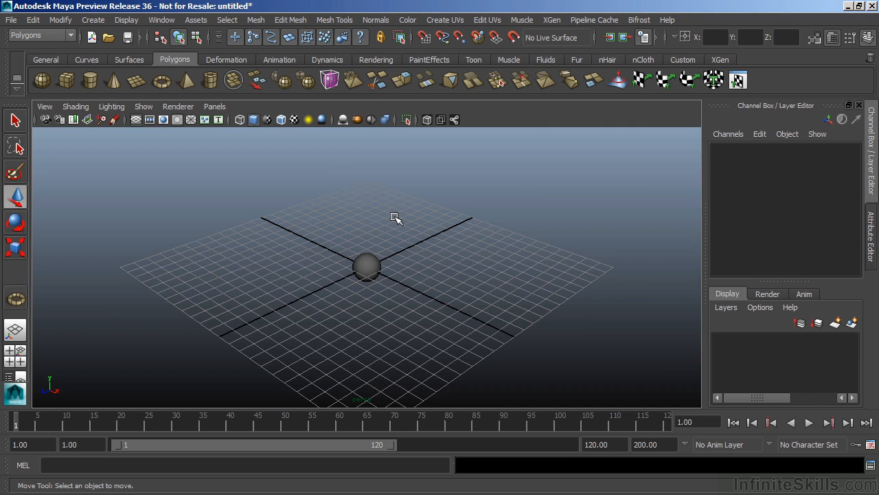
Step: Activate the Scale tool and bring up its marking menu in the empty viewport area
key("r")
mouse_move(397, 219)
left_mouse_down()
mouse_move(400, 210)
mouse_move(404, 253)
mouse_move(398, 217)
left_mouse_up()
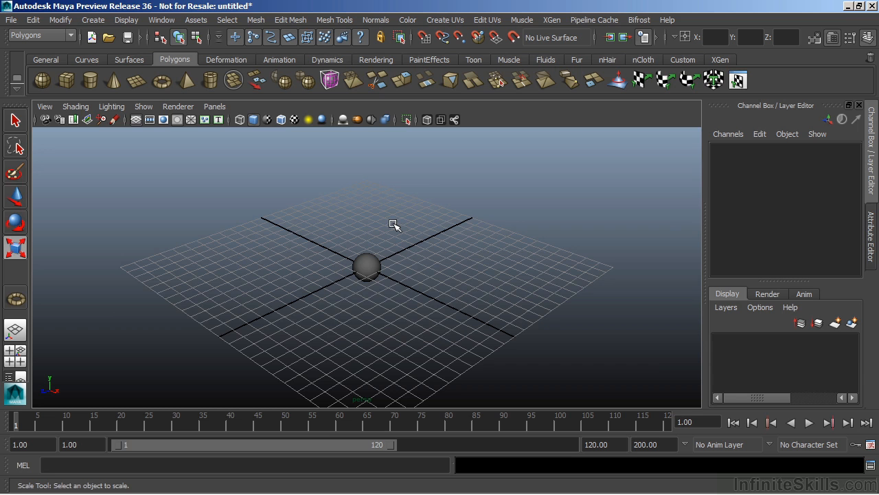
Step: Select the sphere, frame it in the perspective view and switch to the Select tool
left_click(371, 268)
key("f")
key("q")
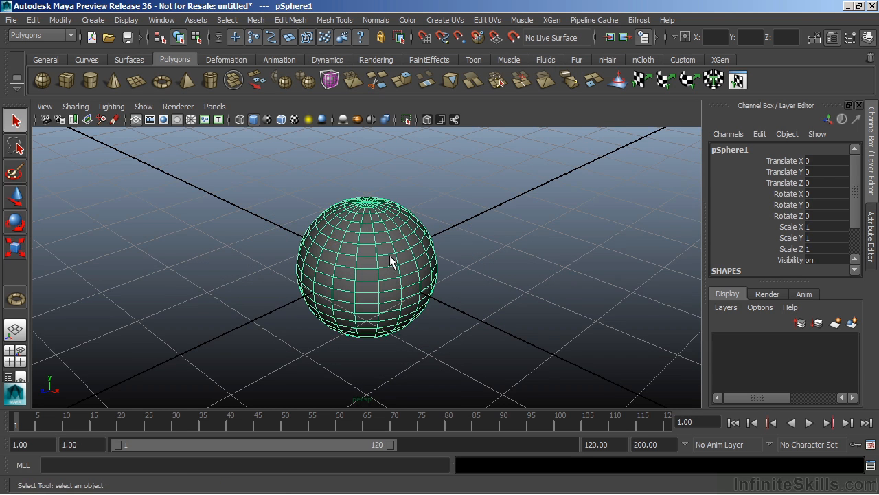
Step: Look over the sphere's marking menu with its Edge, Vertex, Face, UV and Multi component modes, and dismiss it
right_click_drag(321, 255, 336, 146)
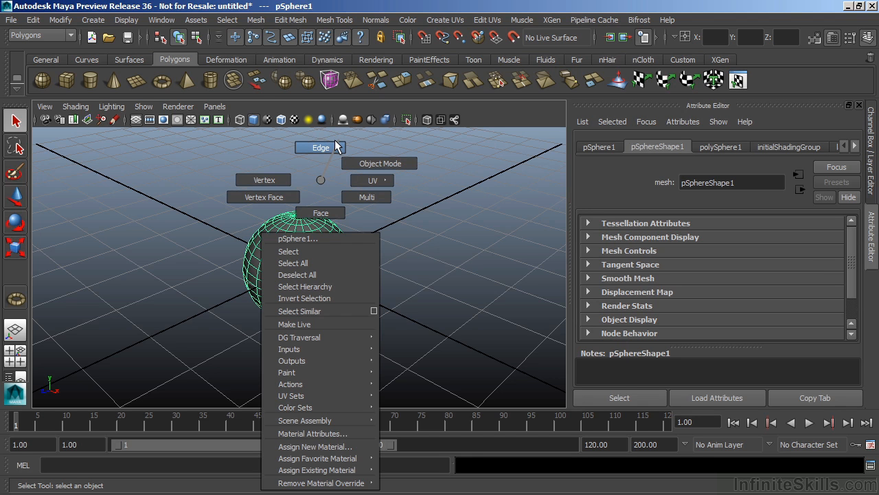
right_click_drag(336, 146, 319, 182)
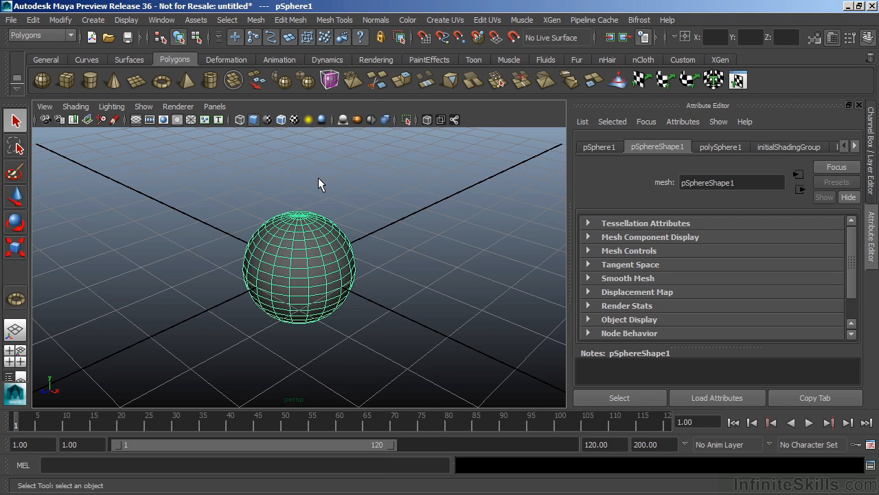